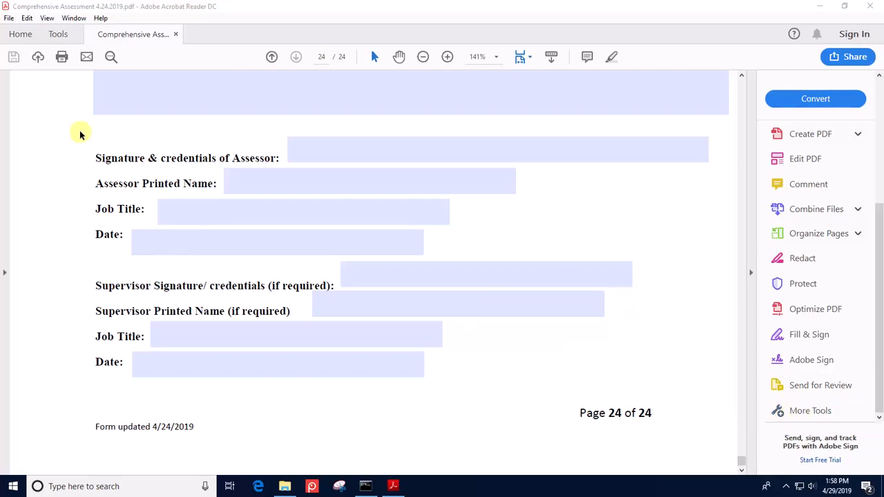
- Start the Digitally Sign tool from the Certificates tools so its signing instructions appear
left_click(59, 36)
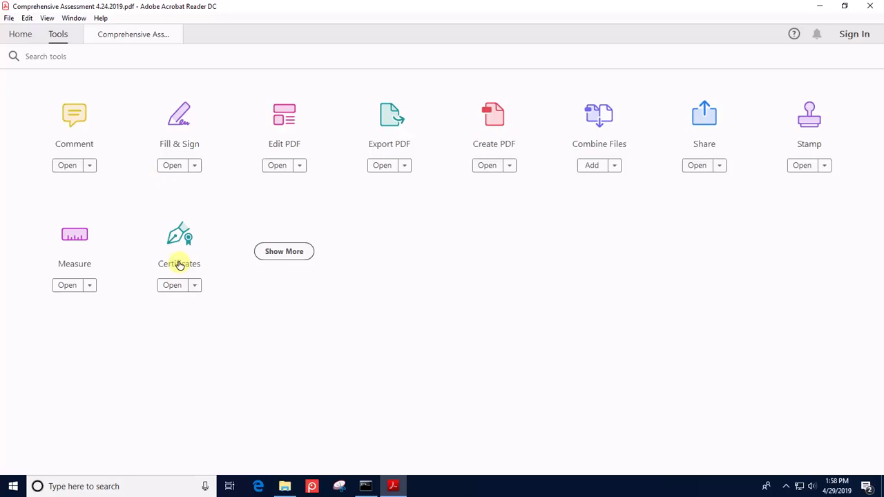
left_click(179, 265)
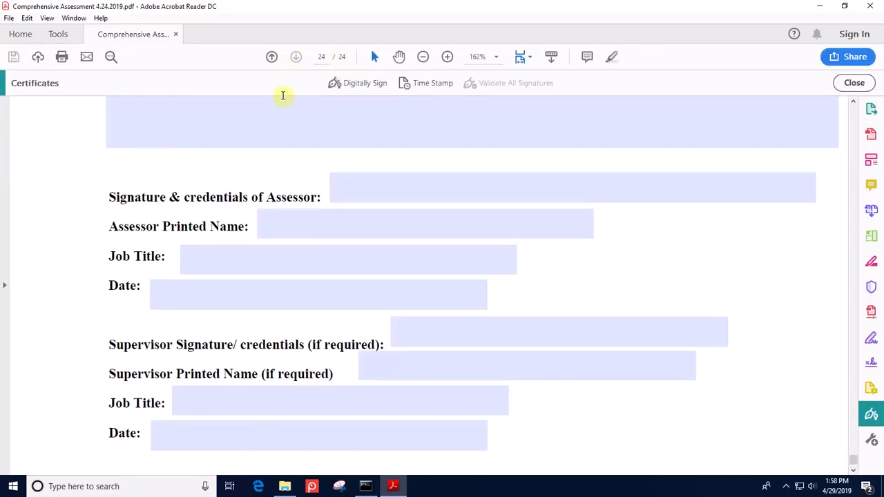
left_click(351, 83)
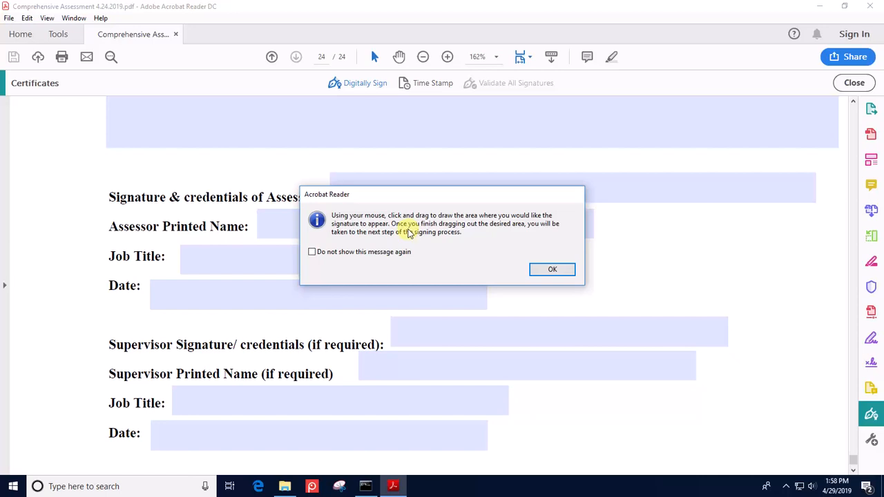
- Dismiss the instructions and draw a signature box over the assessor signature line
left_click(538, 269)
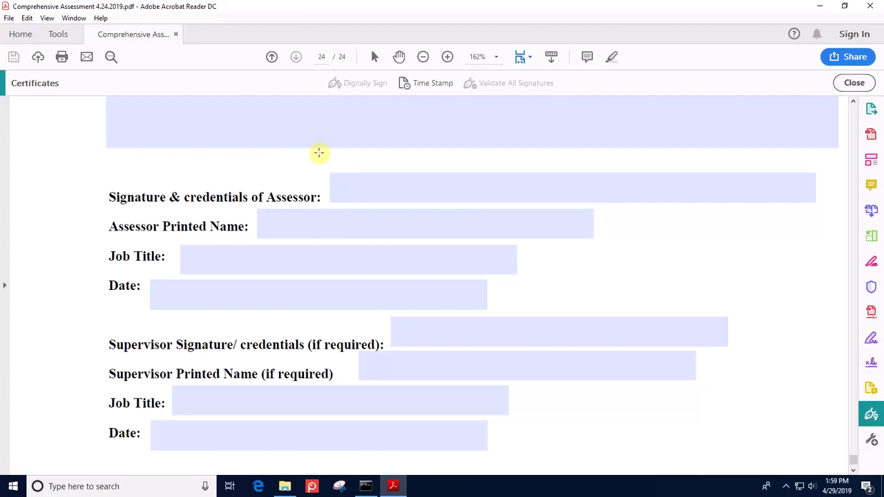
mouse_move(318, 157)
left_mouse_down()
mouse_move(375, 200)
mouse_move(826, 207)
left_mouse_up()
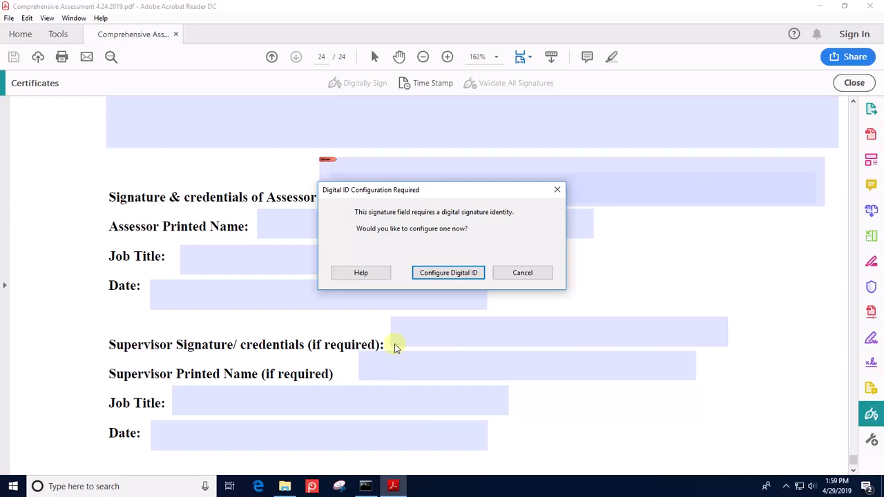
- Configure a new self-signed Digital ID and choose to save it to a file
left_click(445, 275)
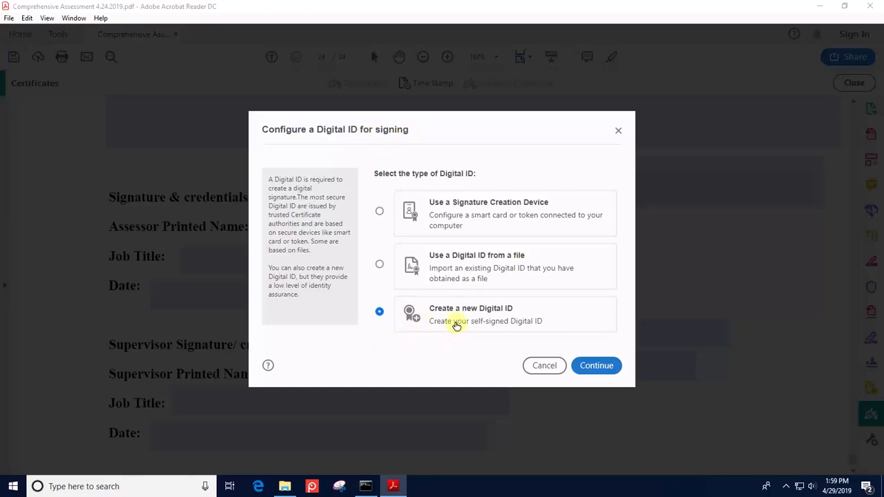
left_click(608, 370)
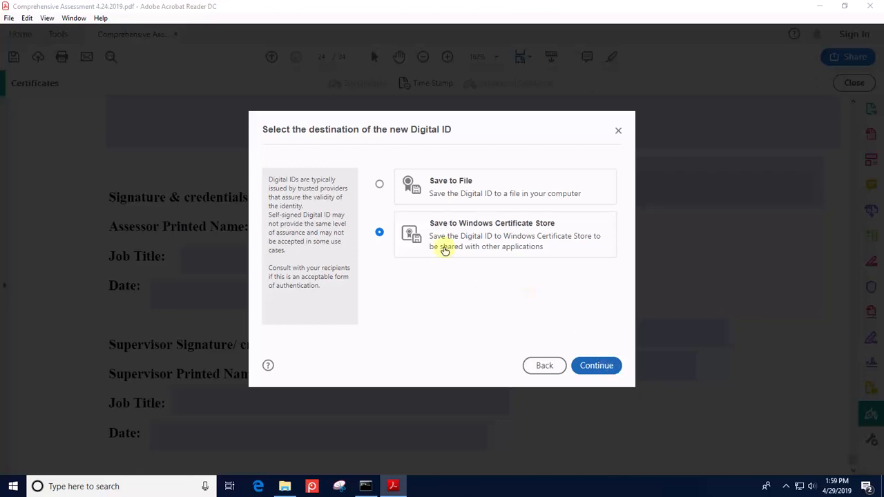
left_click(379, 185)
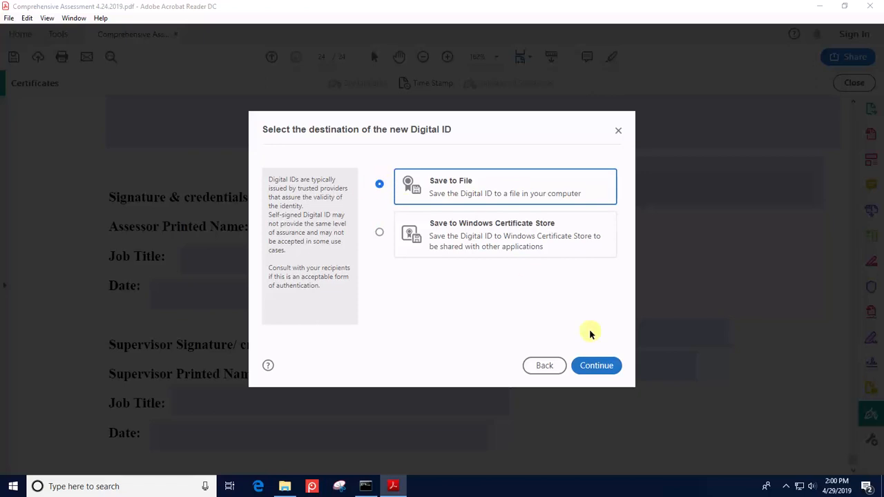
left_click(590, 368)
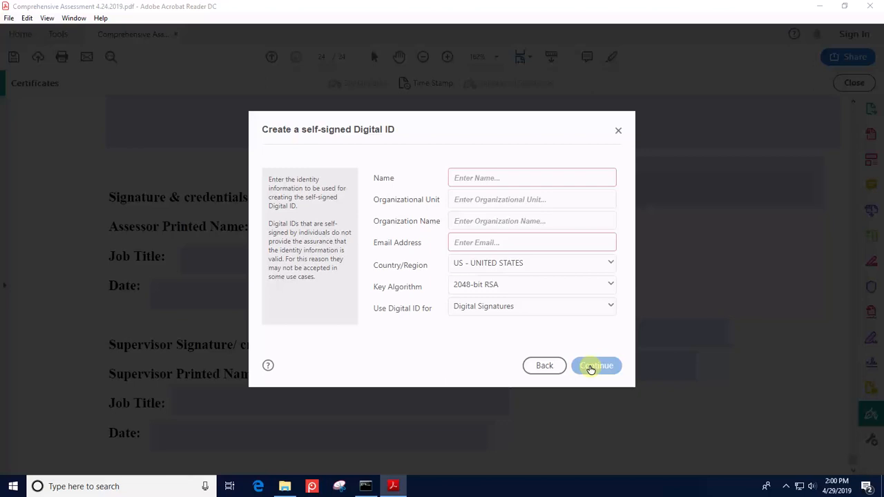
- Enter the assessor's name, organization 'MAS Community Health' and e-mail address, then continue
left_click(491, 181)
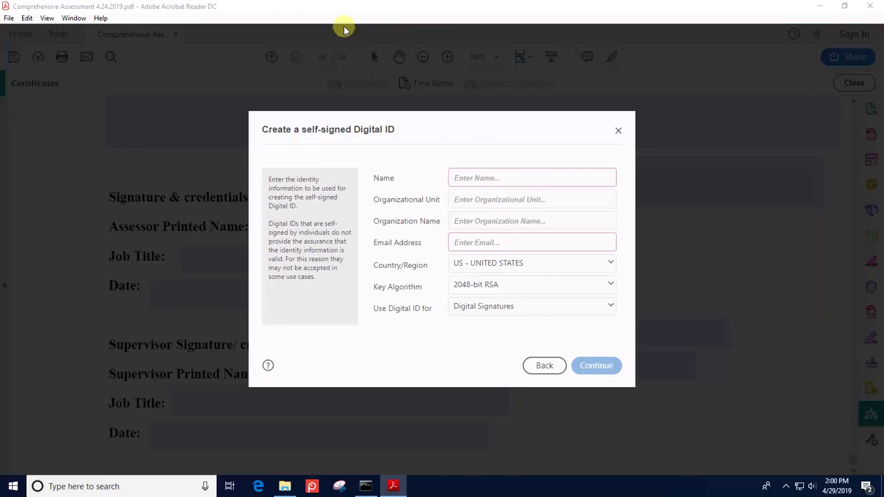
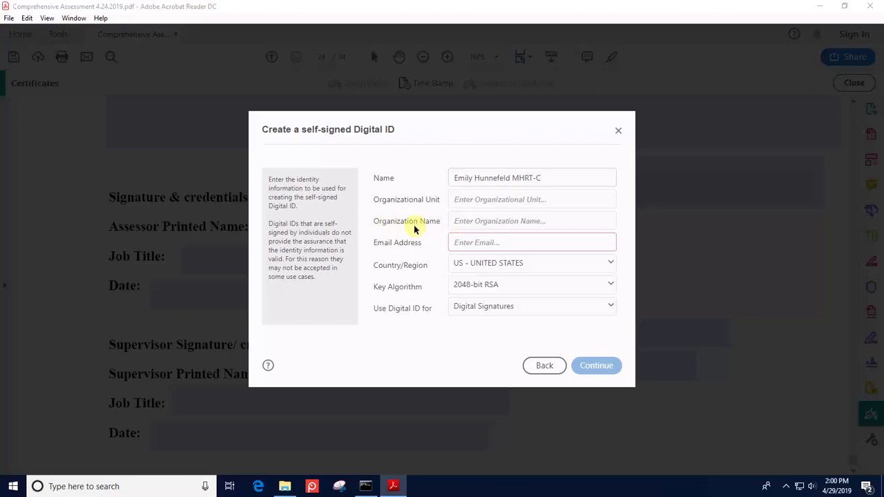
left_click(455, 220)
type("MAS Co")
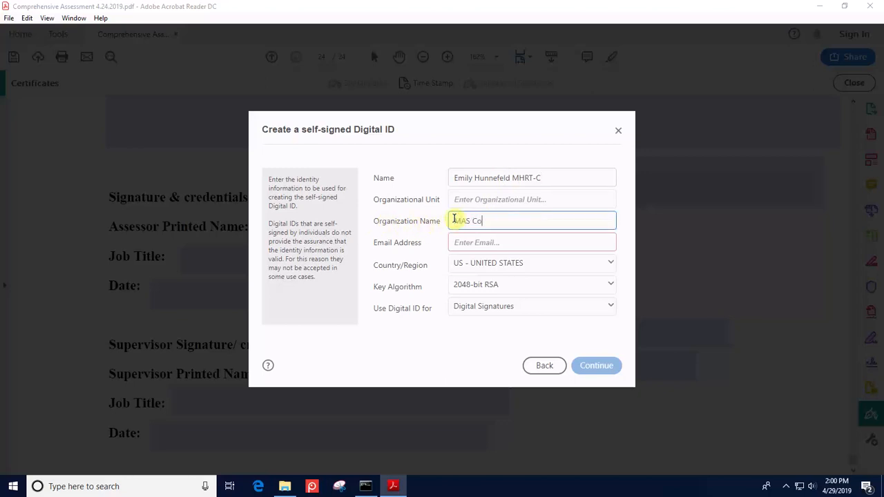
type("mmunity Health")
left_click(469, 238)
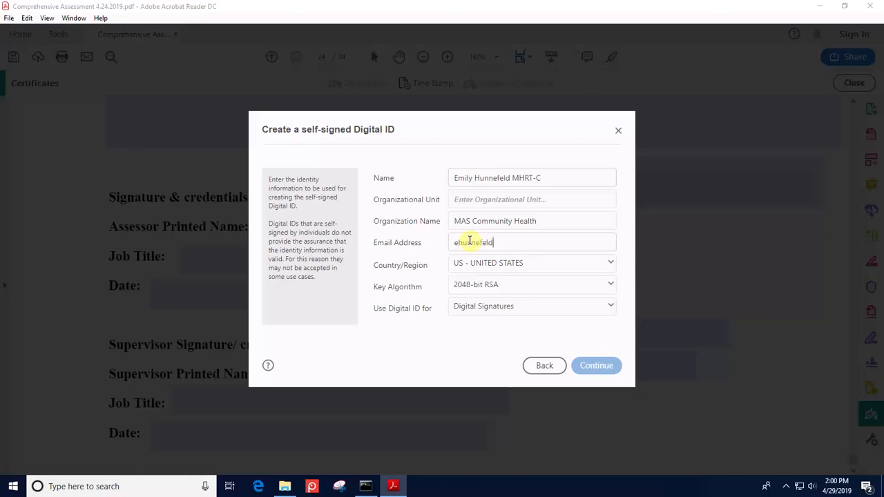
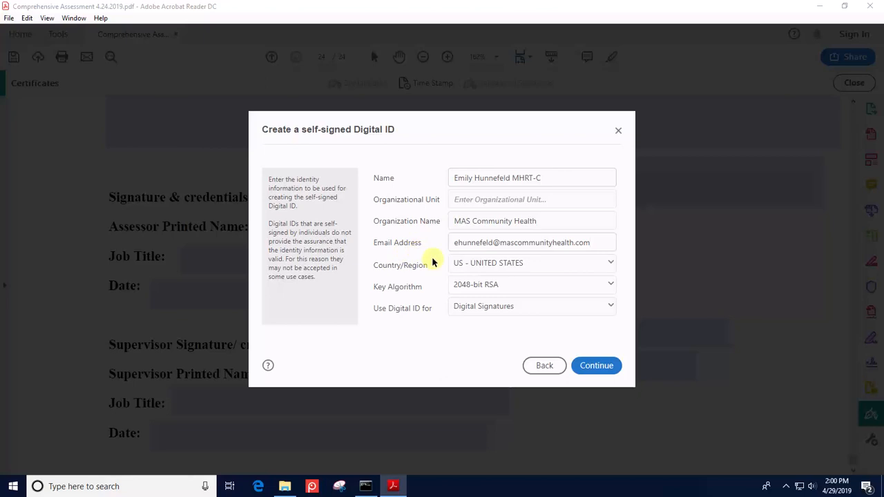
left_click(585, 365)
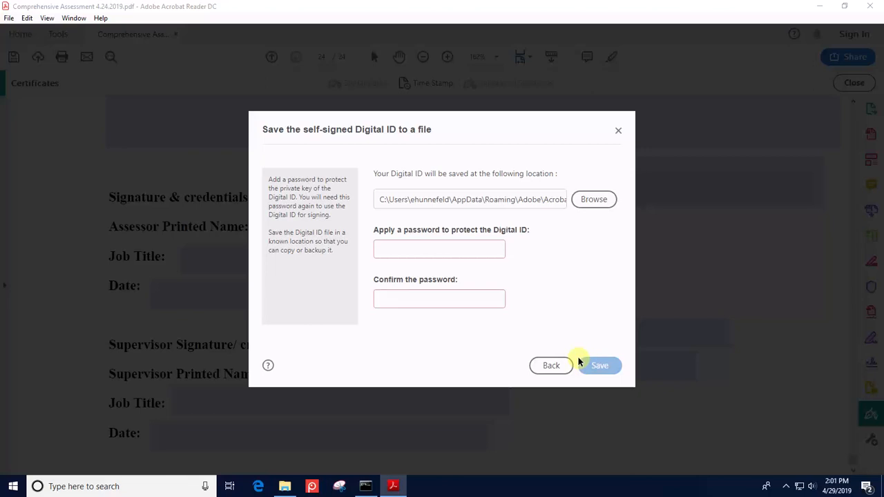
- Protect the assessor's Digital ID file with a password, confirm it, and save the ID
left_click(458, 251)
type("password")
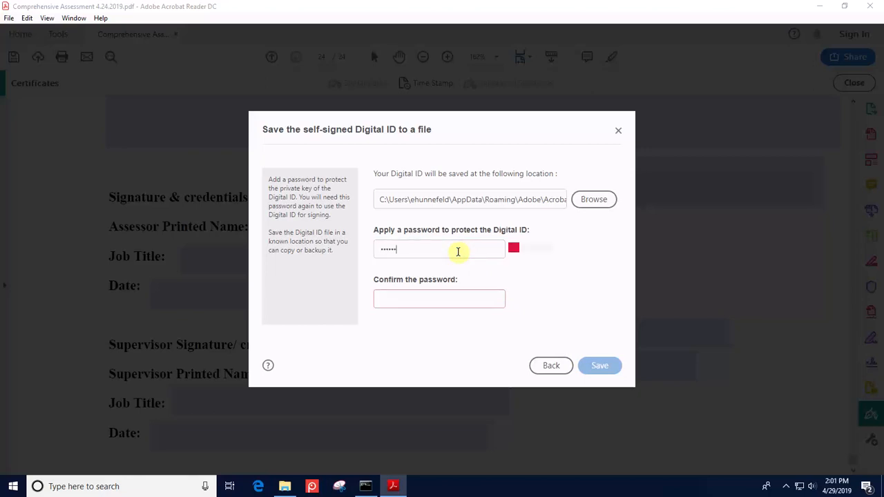
type("1")
left_click(414, 301)
type("passw")
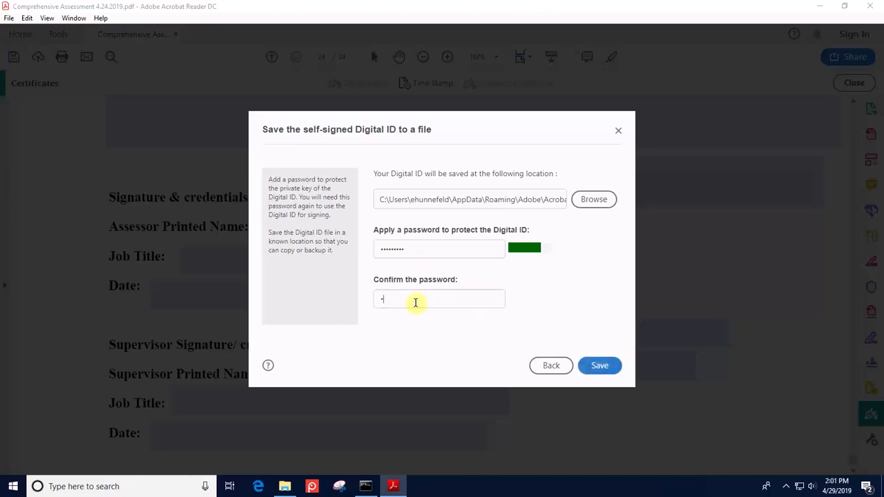
type("o")
key("BackSpace")
key("BackSpace")
key("BackSpace")
key("BackSpace")
key("BackSpace")
key("BackSpace")
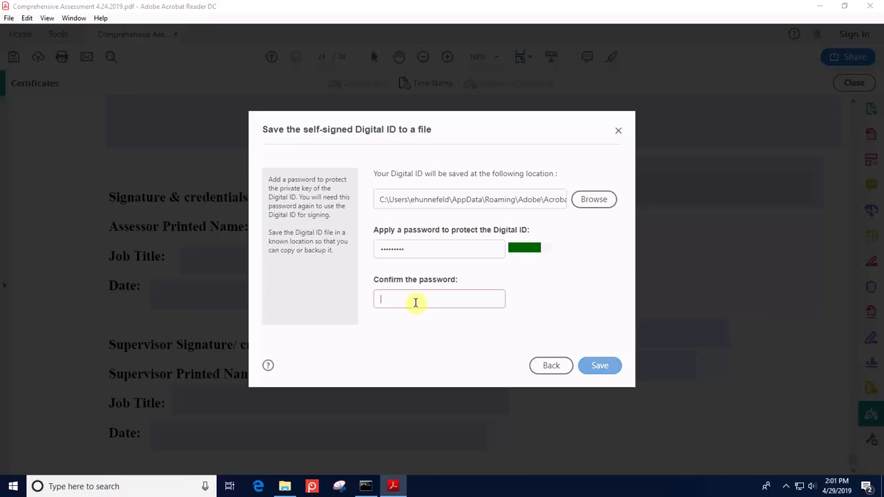
type("p•••••••")
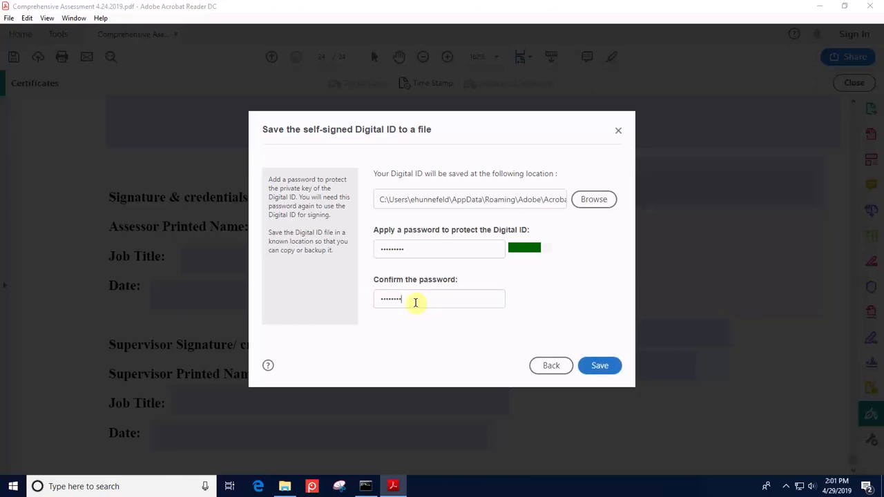
left_click(595, 366)
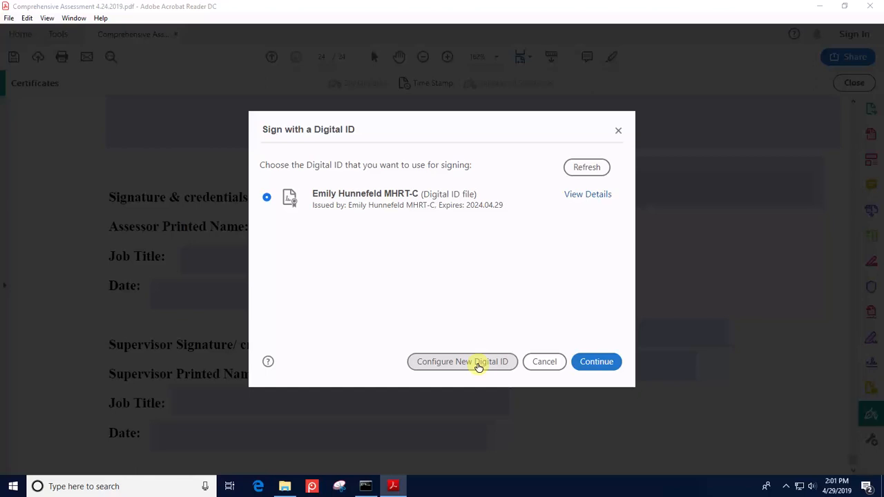
- Start a second self-signed Digital ID saved to a file and place the cursor in Name
left_click(478, 362)
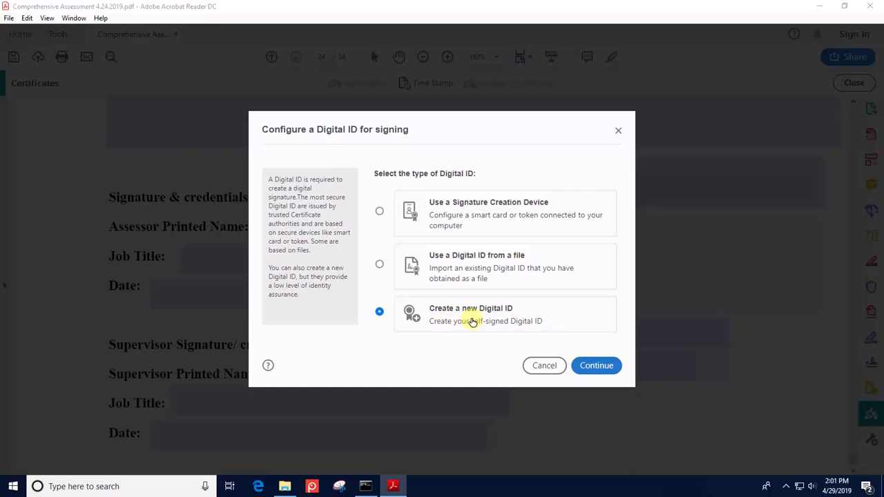
left_click(592, 368)
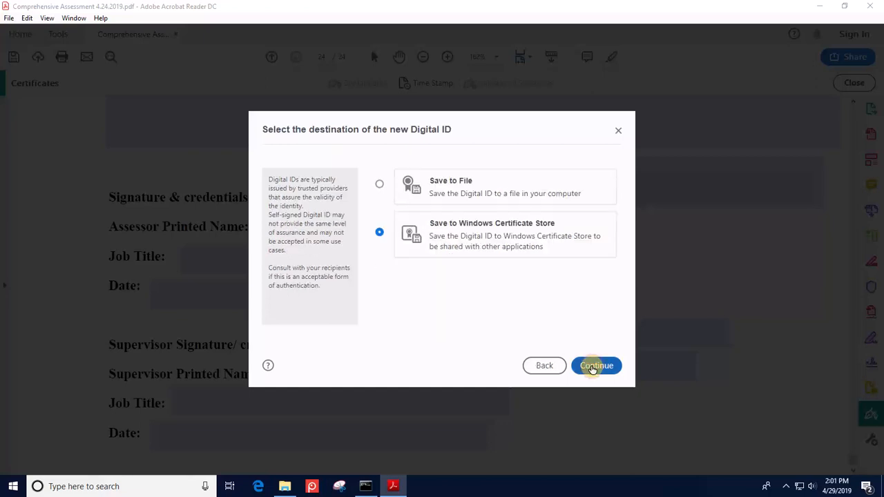
left_click(379, 185)
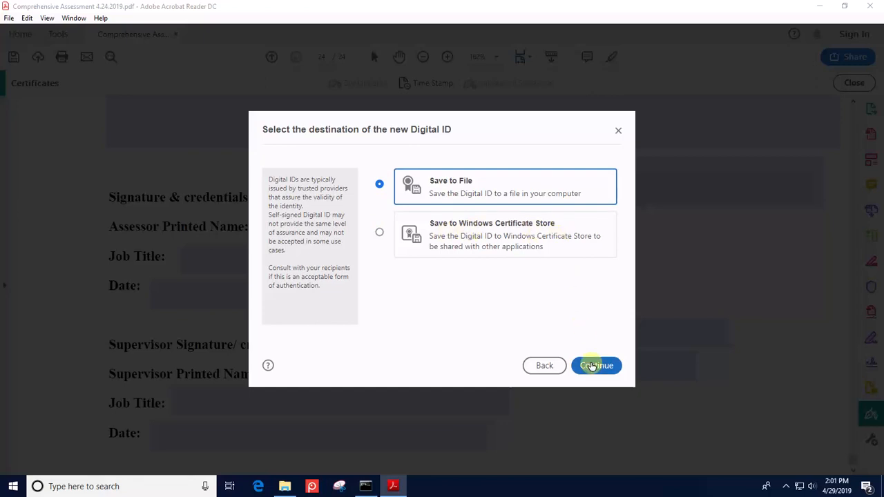
left_click(592, 366)
left_click(478, 181)
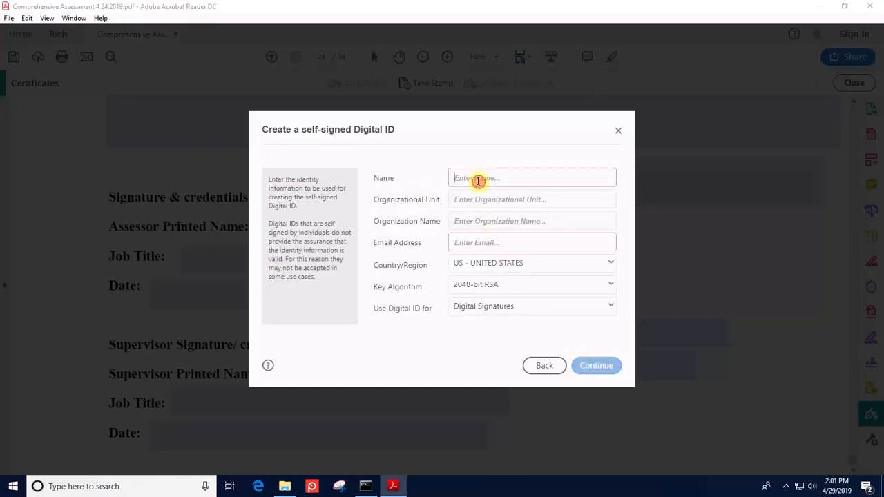
- Enter the supervisor's name and e-mail address in the second Digital ID form
type("Jane Doe")
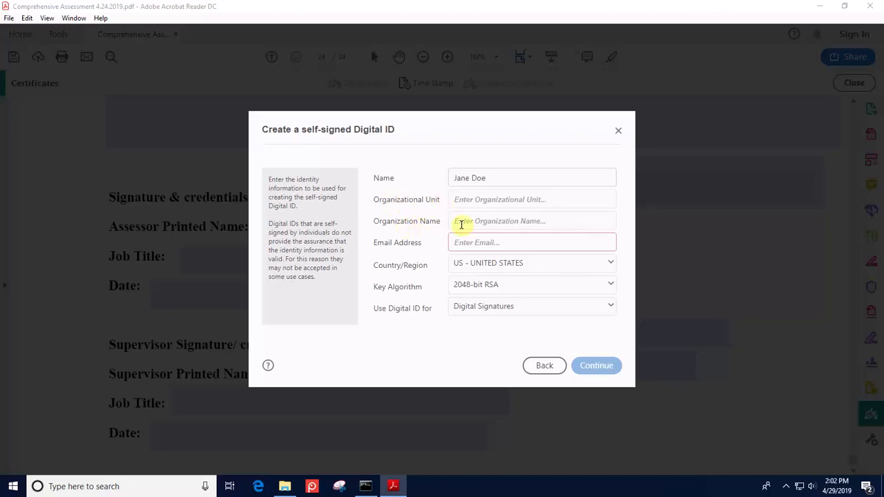
left_click(460, 240)
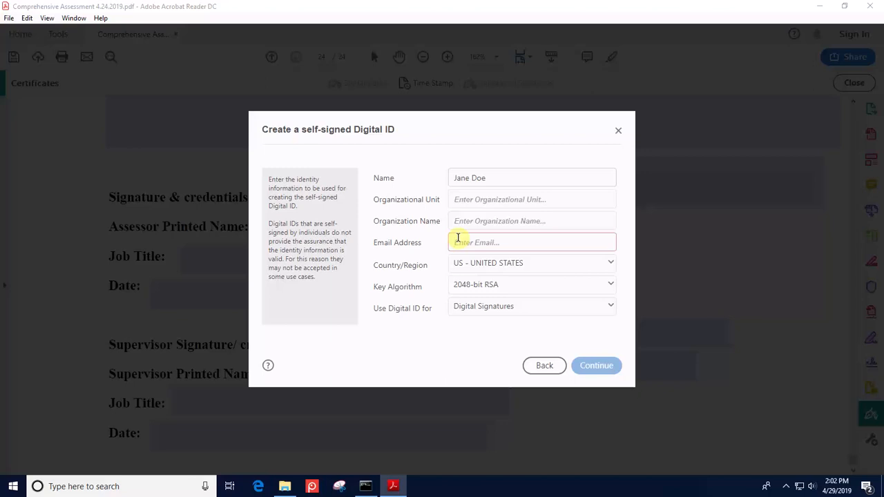
type("noemail")
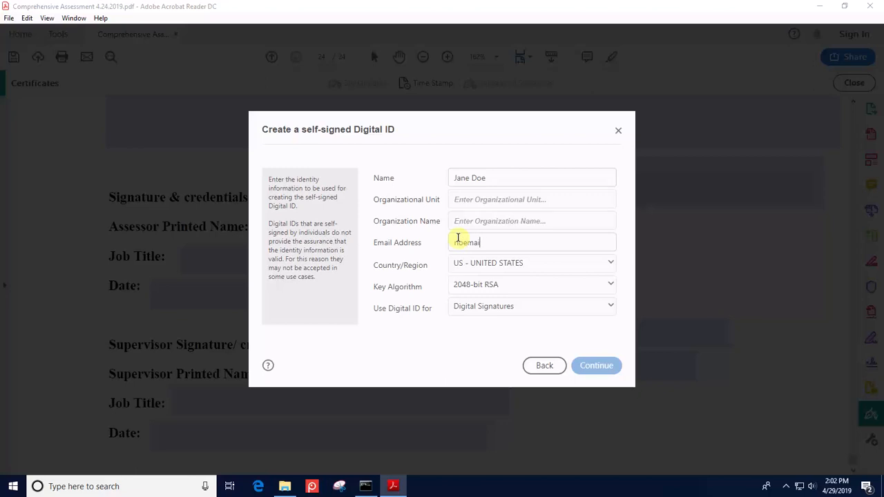
type("@gmail.com")
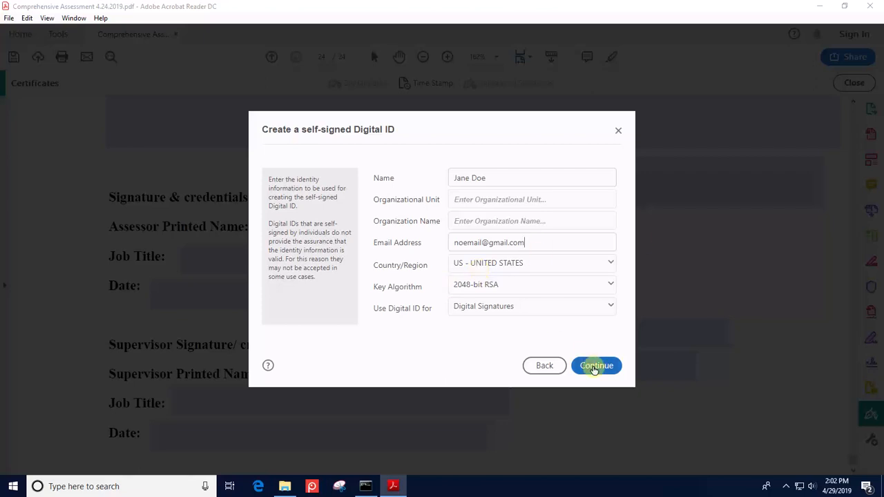
- Set and confirm a password for the supervisor's Digital ID file, then save it
left_click(595, 367)
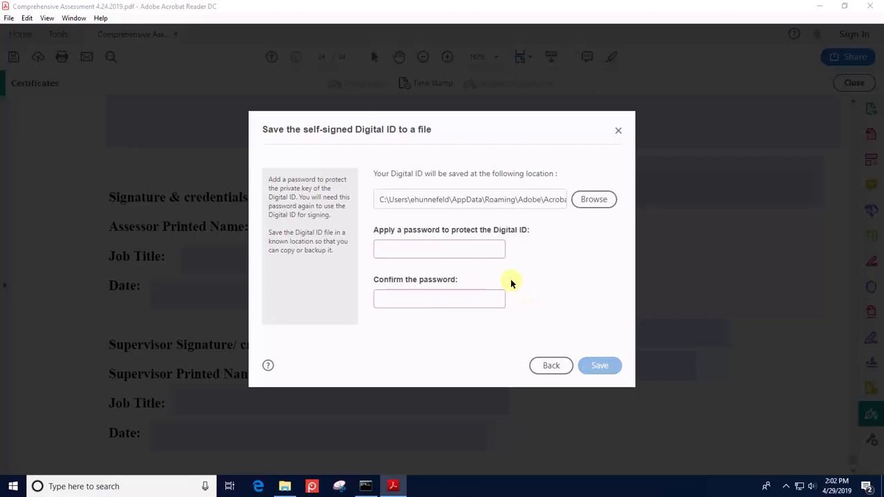
left_click(478, 252)
type("*********")
left_click(470, 297)
type("****")
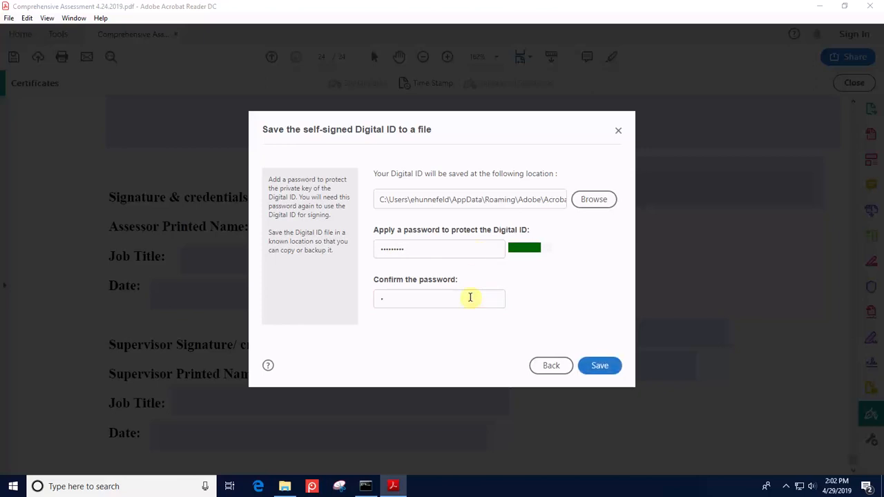
type("****")
left_click(593, 366)
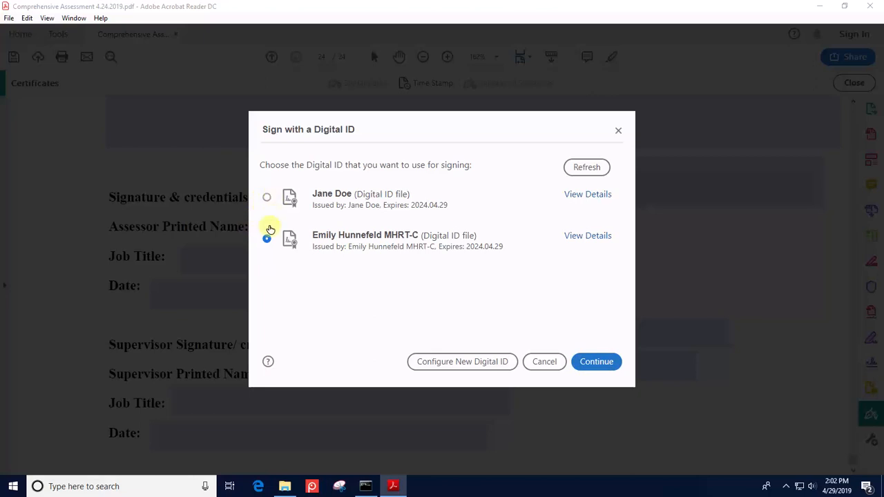
- Continue with the assessor's Digital ID to preview its Standard Text signature
left_click(597, 363)
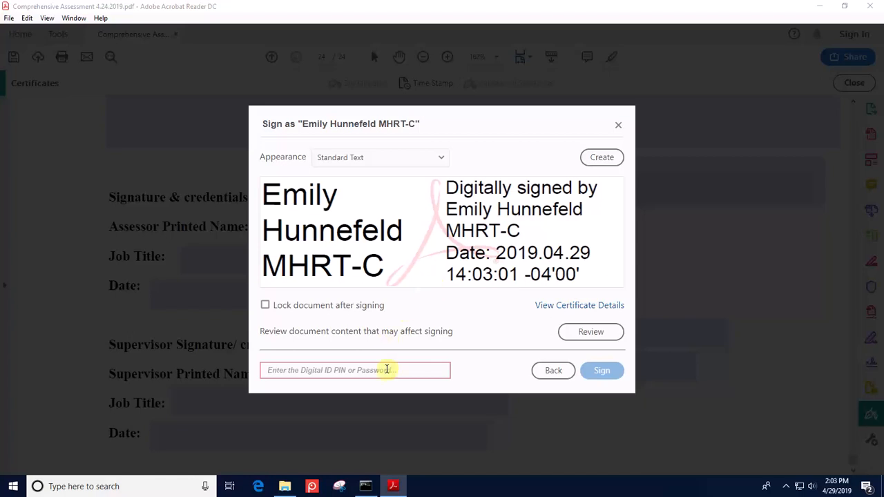
- Enter the assessor's Digital ID password and apply the signature
type("*****")
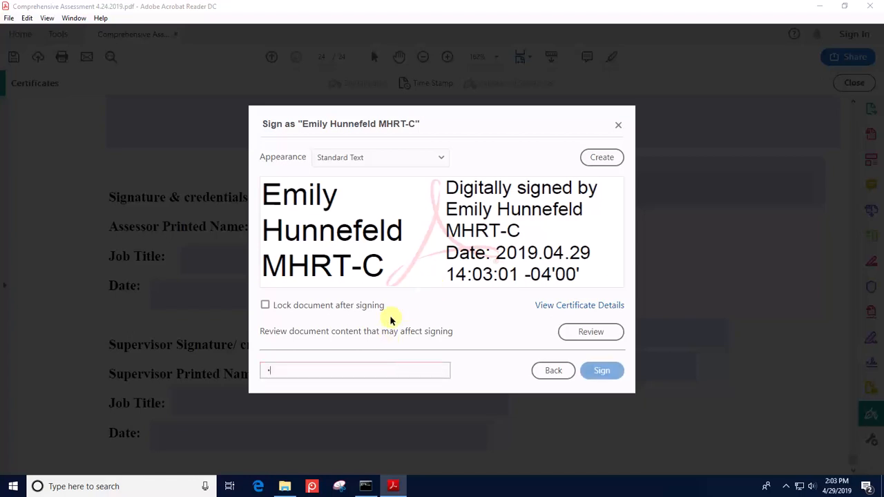
type("****")
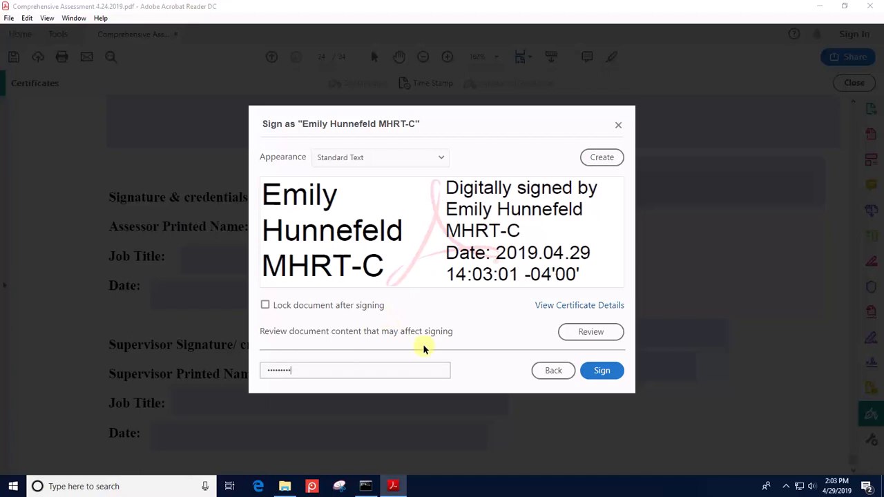
left_click(600, 372)
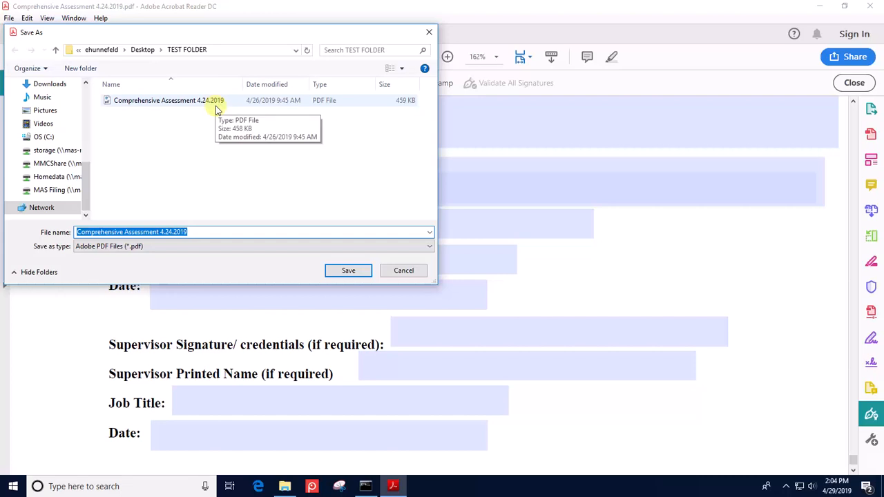
- Save the signed copy as '01.12.2019 CIS Comp Assessment' plus the supervisor's initial, surname and 'sign'
left_click(197, 232)
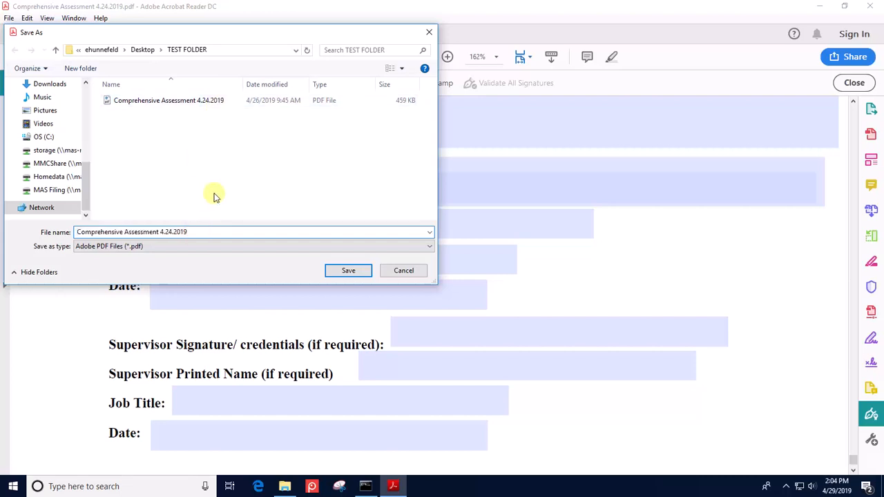
type("sign")
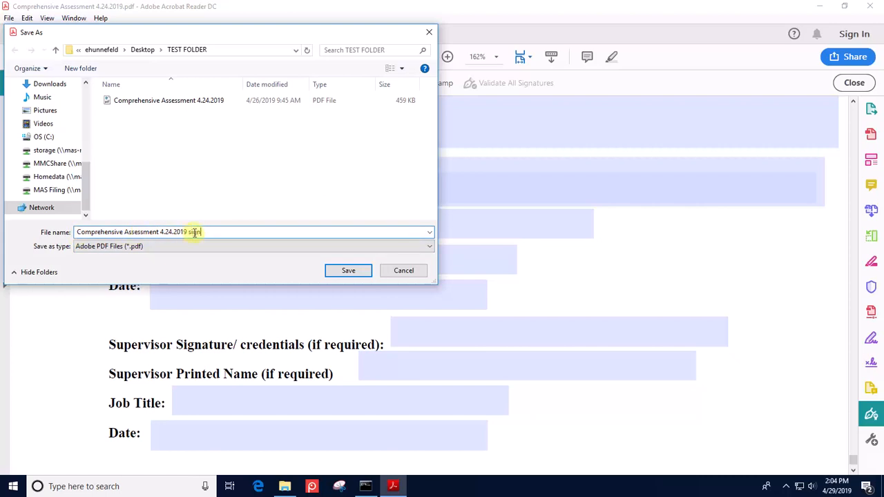
left_click_drag(204, 232, 69, 233)
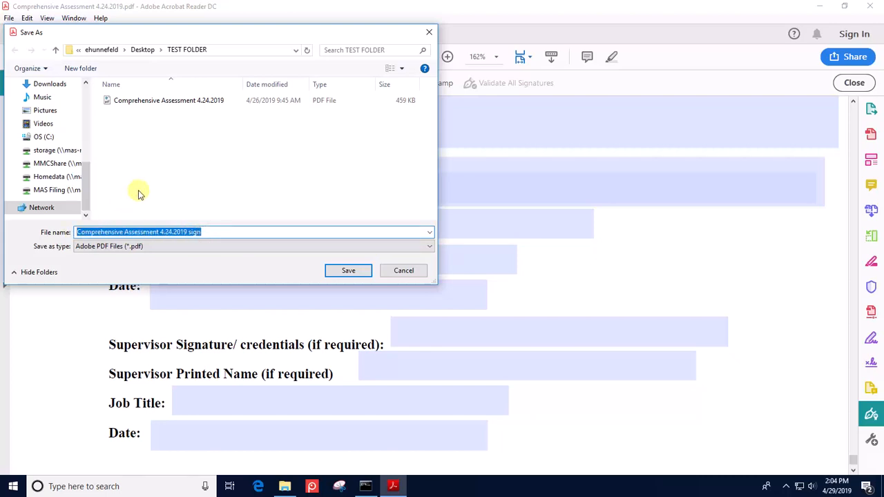
type("01")
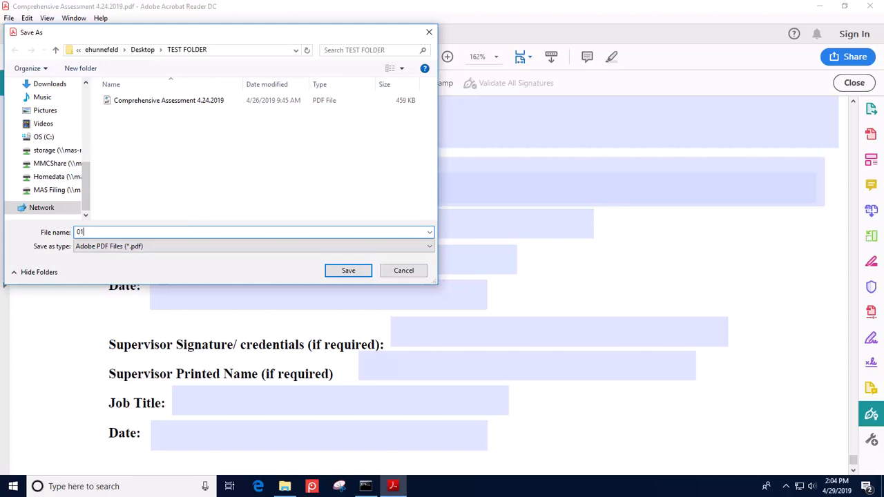
type(".12.2019 CIS Comp Assessment")
type("J. Doe ")
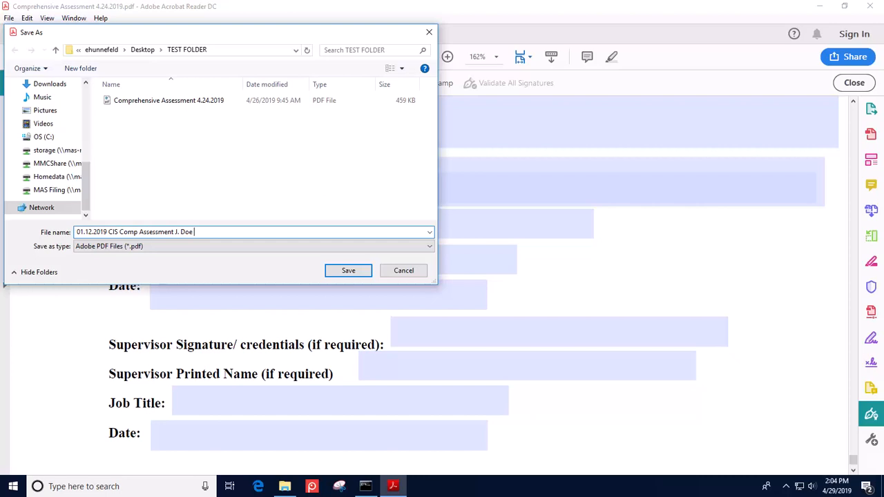
type("sign")
left_click(348, 270)
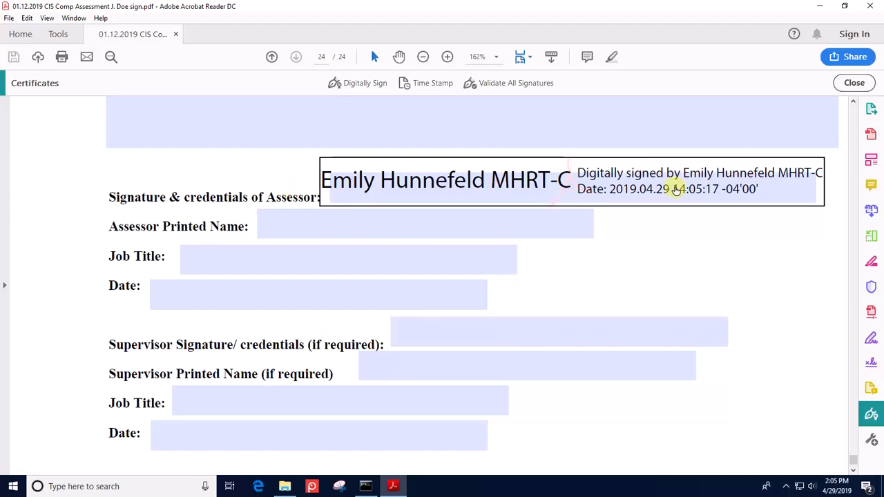
- Start another digital signature and draw its box over the Supervisor Signature field
left_click(351, 84)
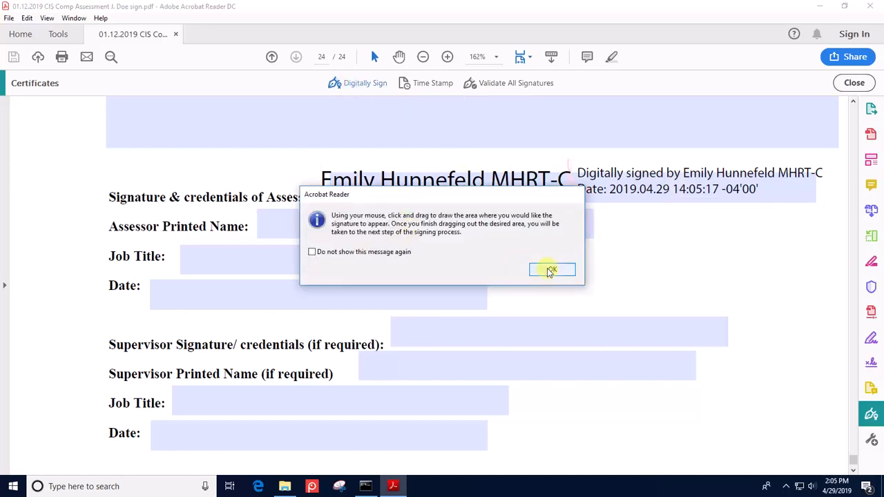
left_click(550, 270)
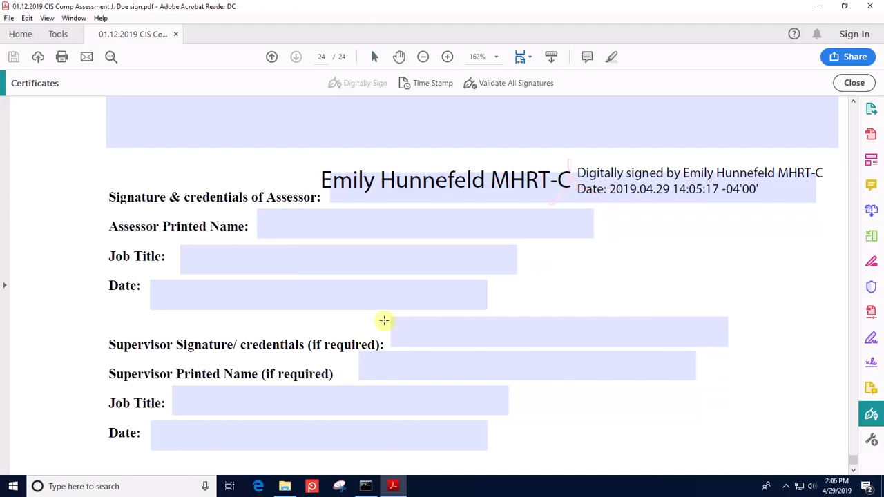
mouse_move(384, 312)
left_mouse_down()
mouse_move(582, 347)
mouse_move(773, 354)
left_mouse_up()
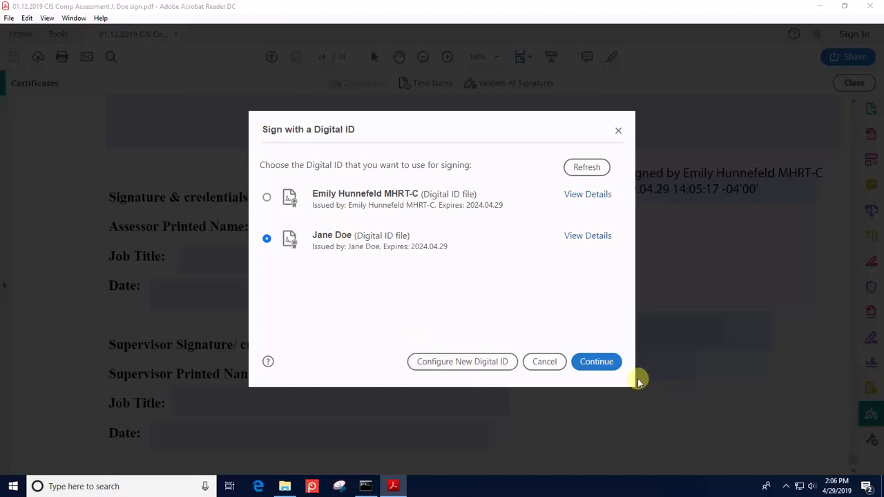
- Continue with the supervisor's digital ID, enter its password, and apply the signature
left_click(596, 361)
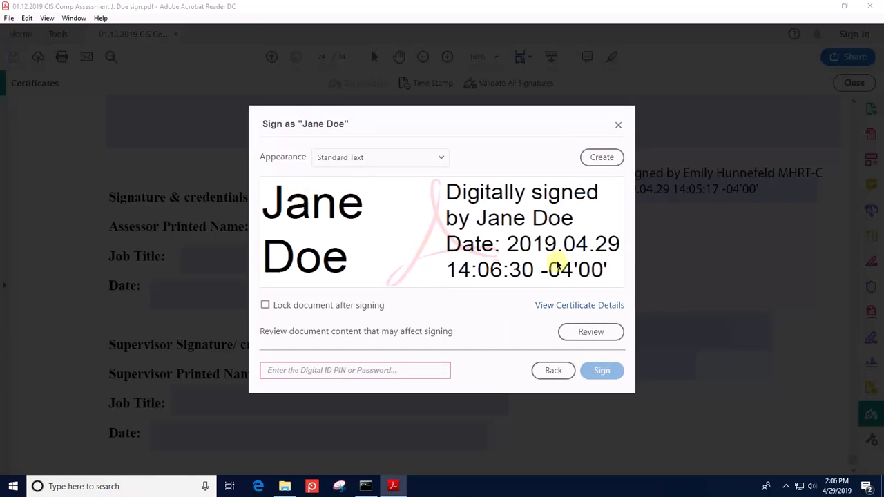
left_click(383, 374)
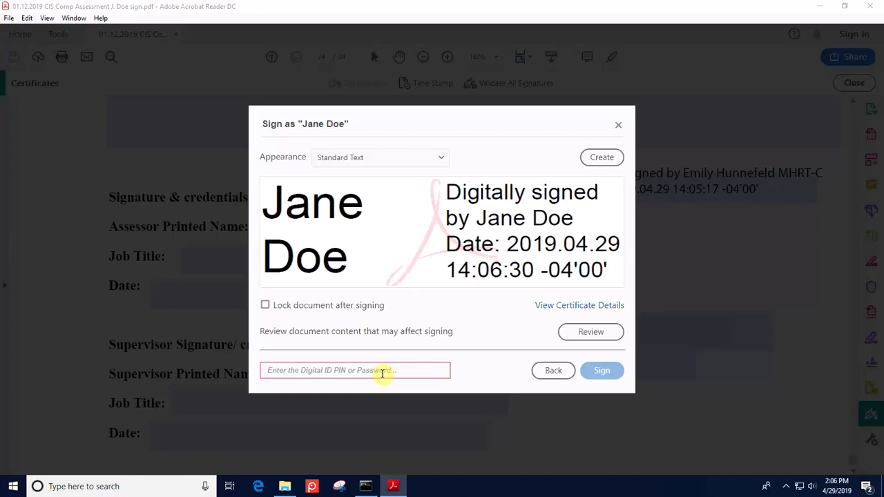
type("••••••••")
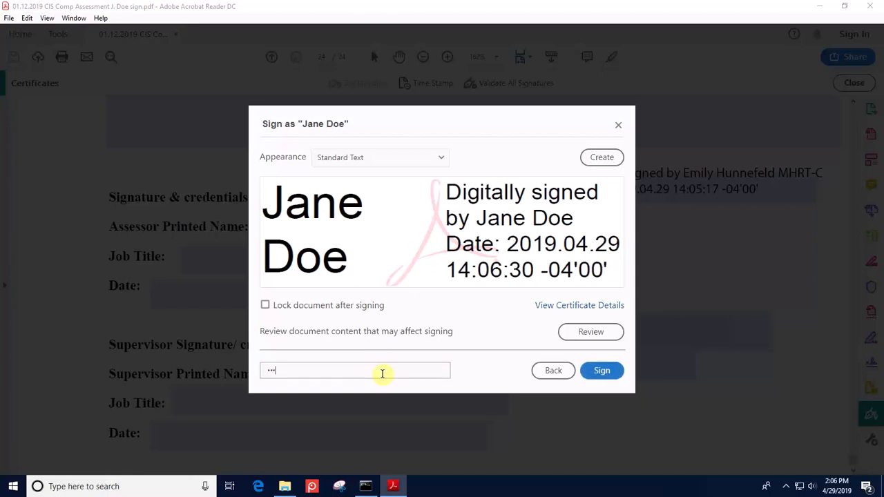
type("•")
left_click(601, 370)
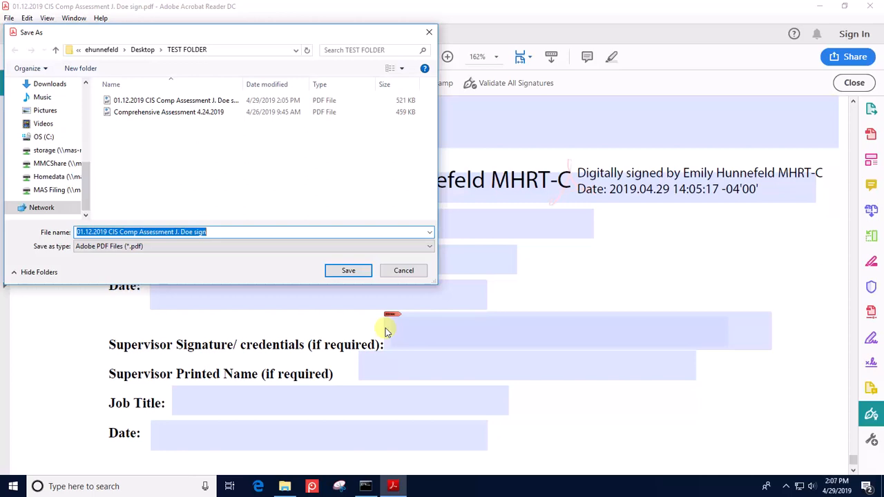
- Save over the existing signed PDF, confirming the file replacement
left_click(360, 270)
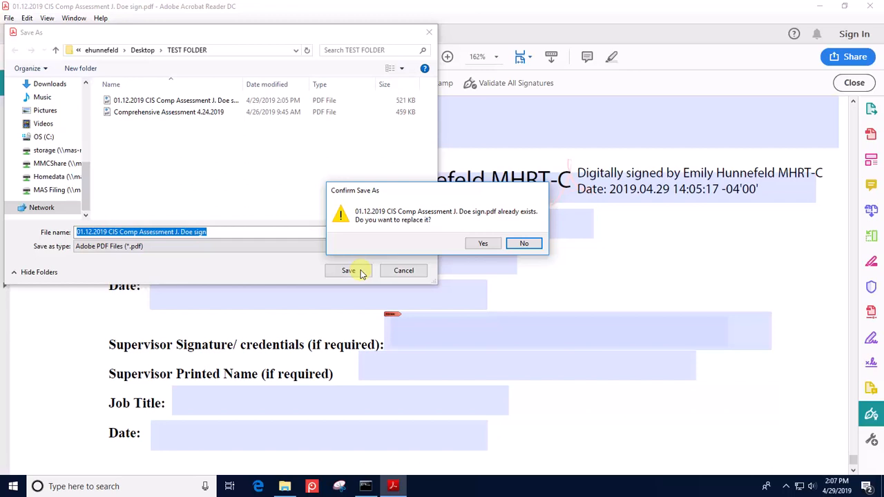
left_click(472, 245)
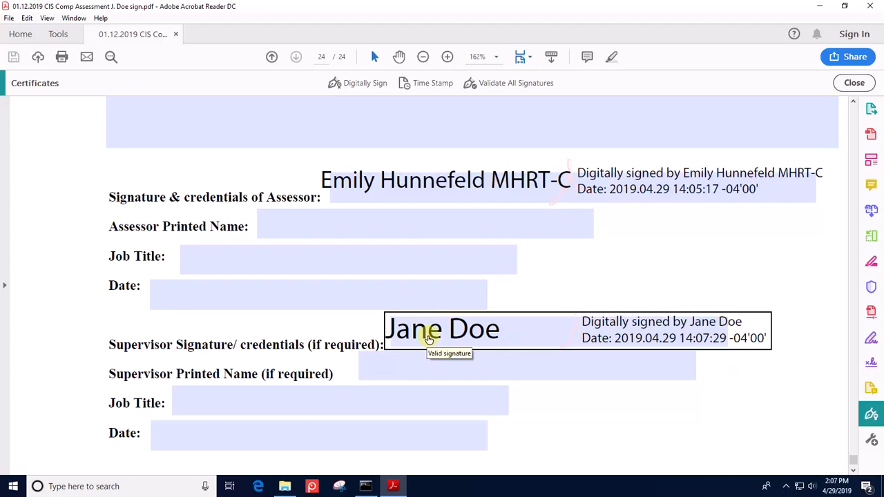
- Enter 'Update' in the Additional Information field near the top, then return to the signatures
scroll(428, 333, "up", 8)
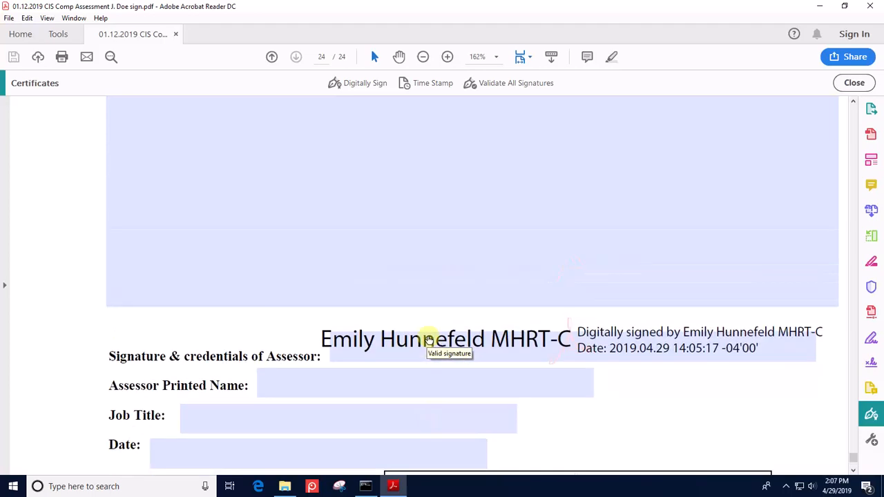
scroll(427, 336, "up", 2)
scroll(428, 336, "up", 3)
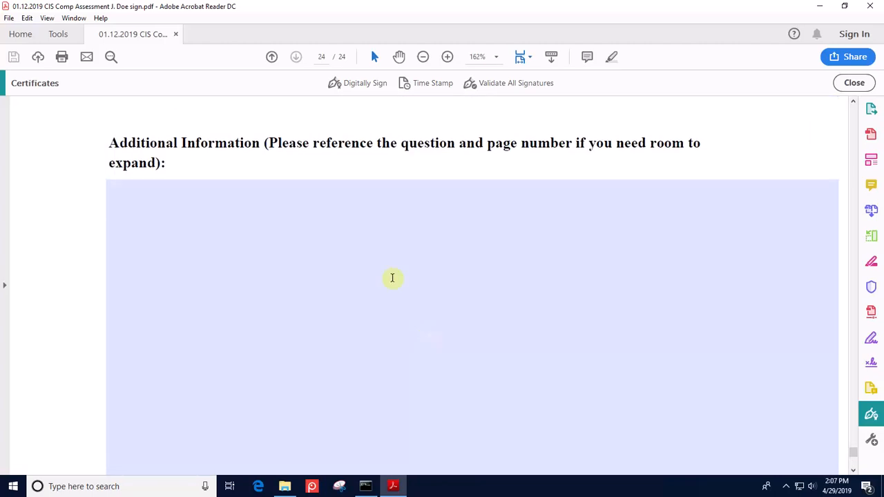
left_click(266, 205)
type("Update")
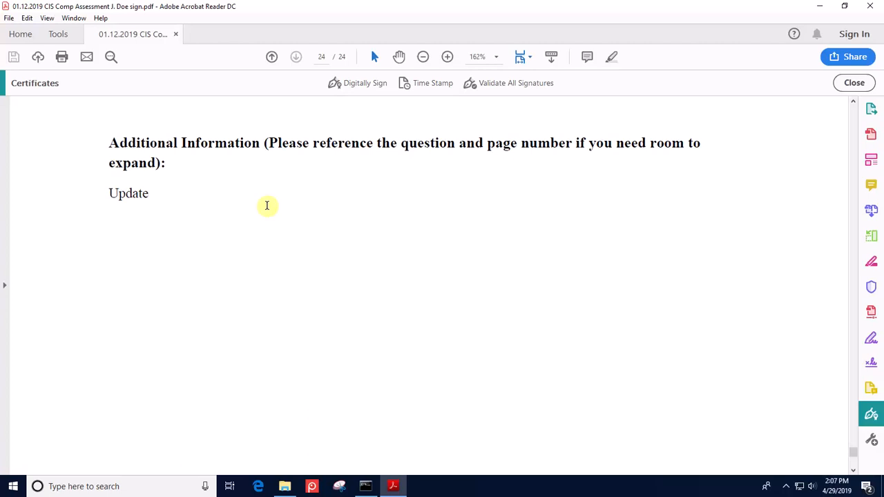
scroll(348, 318, "down", 2)
scroll(347, 318, "down", 6)
scroll(347, 322, "down", 2)
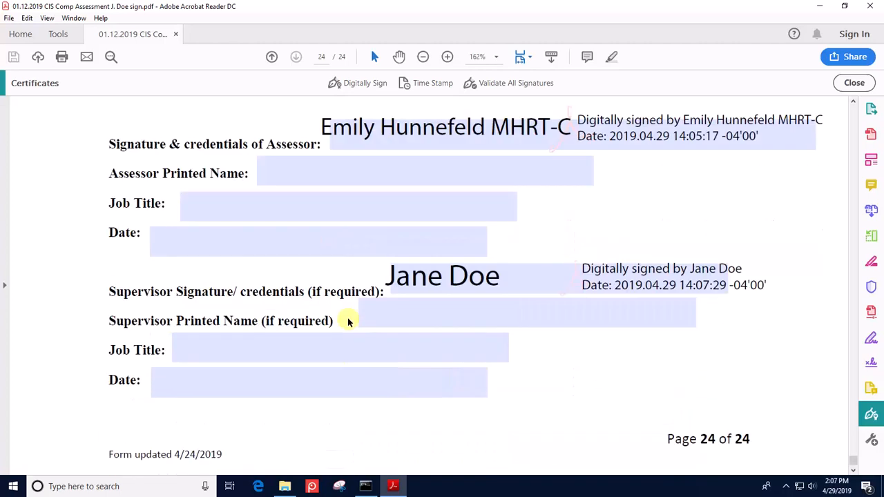